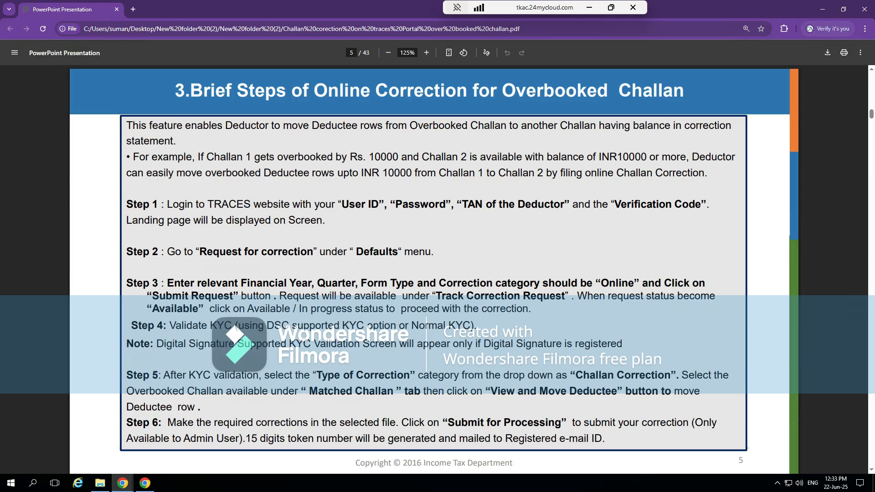
# - Examine pages 5 to 12 of the overbooked-challan guide, covering the brief steps, TRACES login and submission of a correction request
pyautogui.scroll(-18, 434, 269)
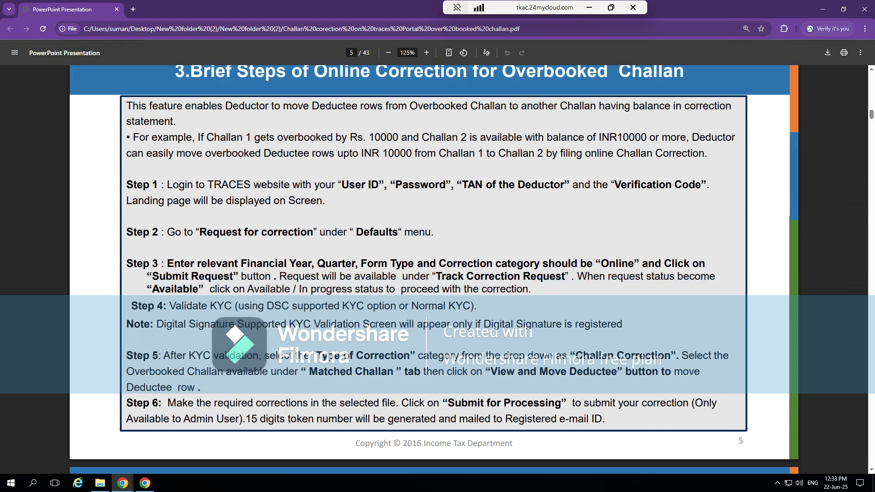
pyautogui.scroll(-4, 434, 269)
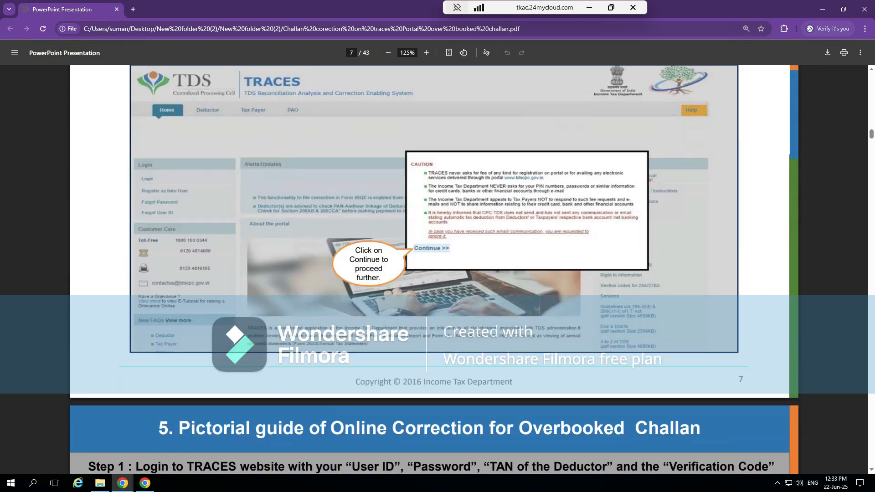
pyautogui.scroll(-4, 433, 269)
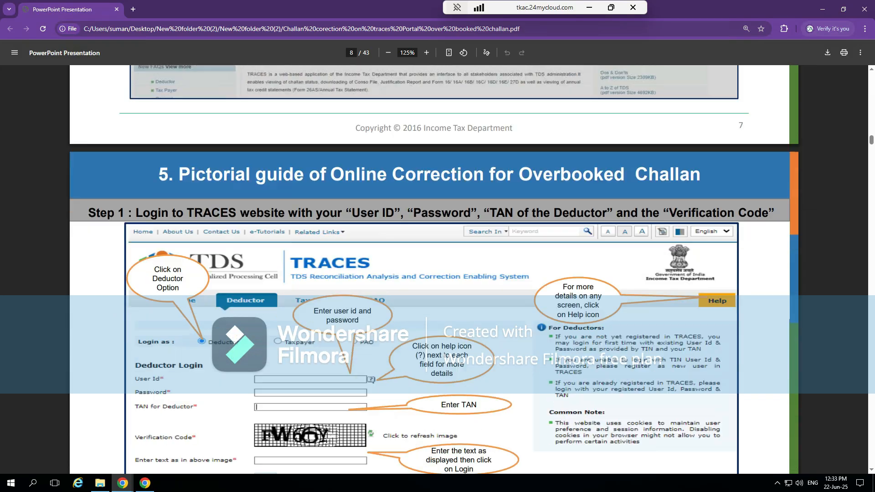
pyautogui.scroll(7, 434, 270)
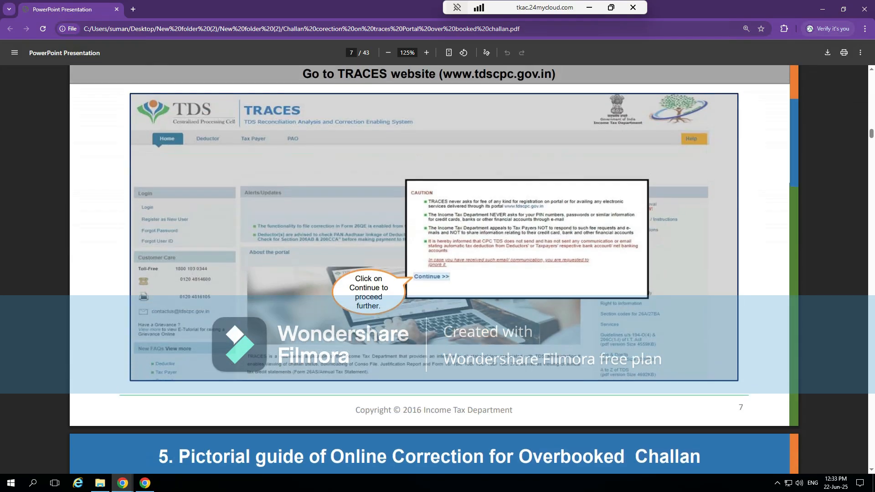
pyautogui.scroll(-12, 434, 269)
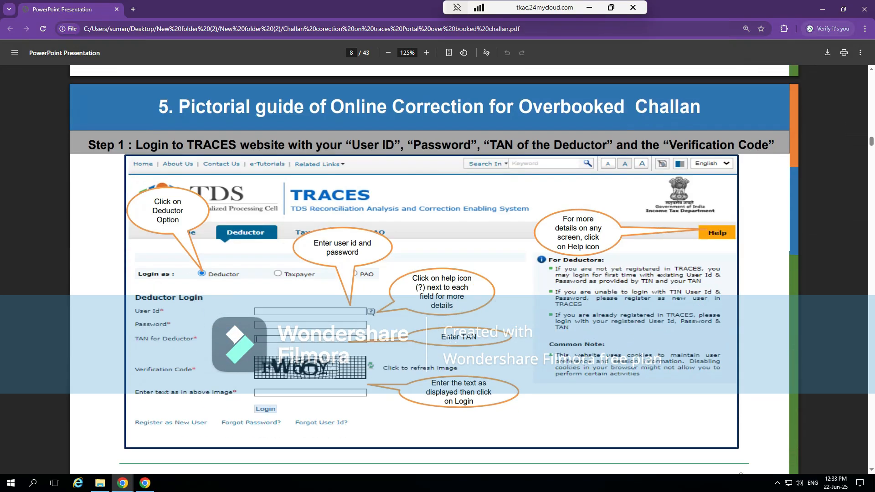
pyautogui.scroll(-7, 434, 270)
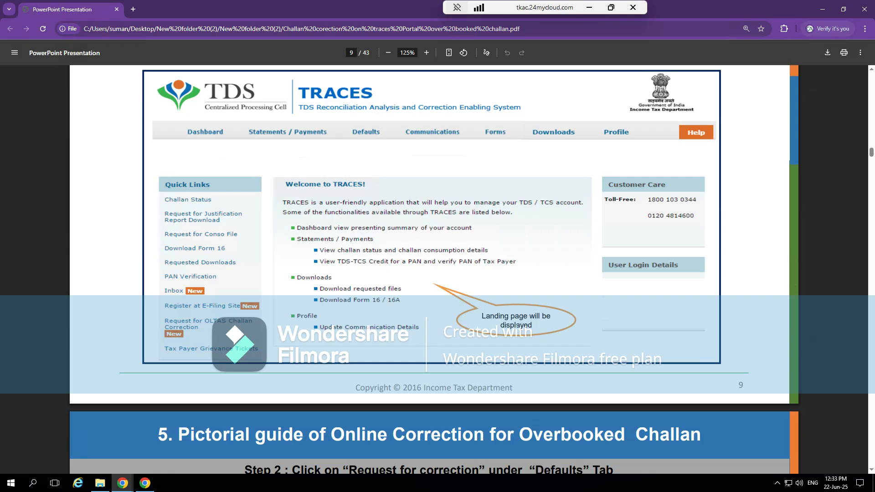
pyautogui.scroll(-7, 434, 270)
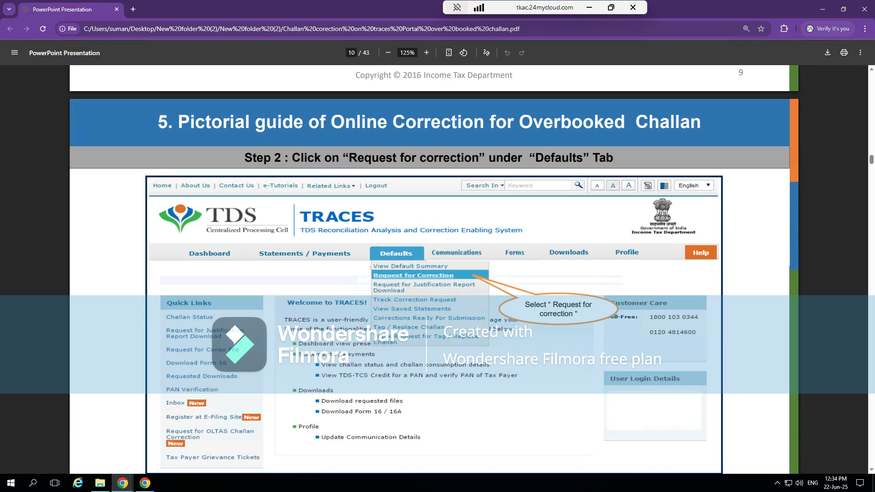
pyautogui.scroll(-12, 433, 270)
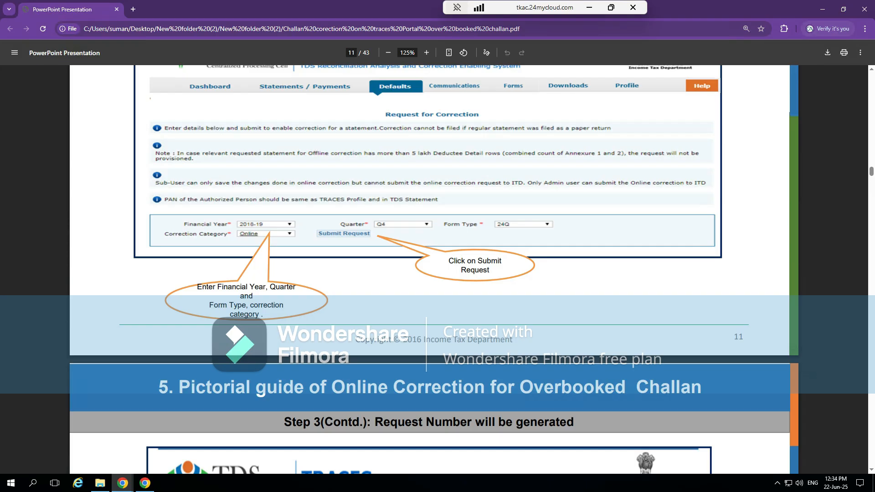
pyautogui.scroll(-1, 433, 269)
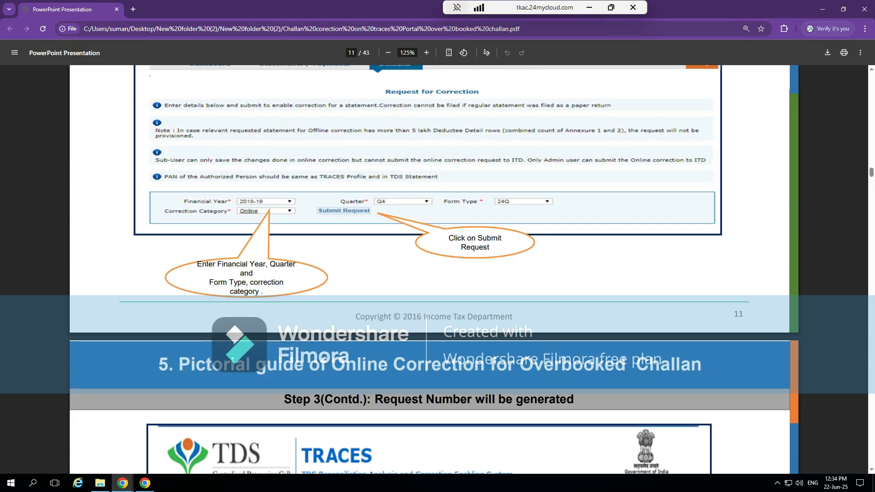
pyautogui.scroll(-6, 433, 269)
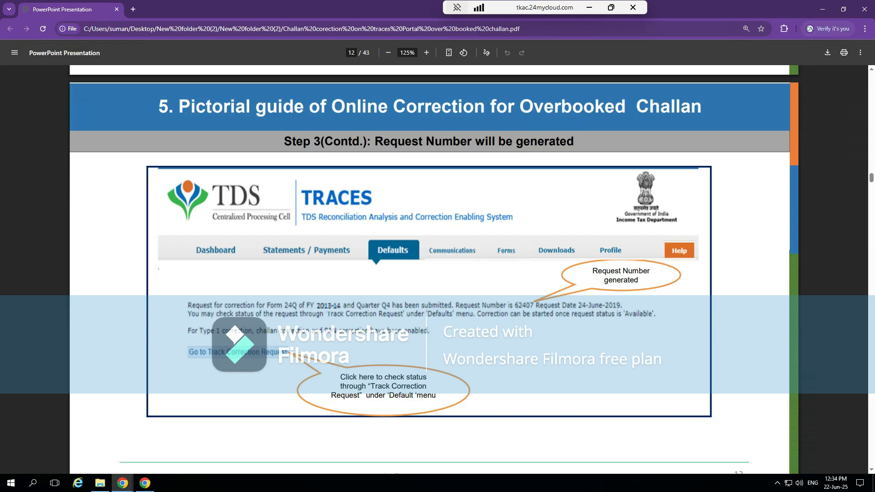
# - Switch to the TRACES site, list all tracked correction requests and open the In Progress Form 26Q request dated 22-Jun-2025
pyautogui.hotkey('alt', 'Tab')
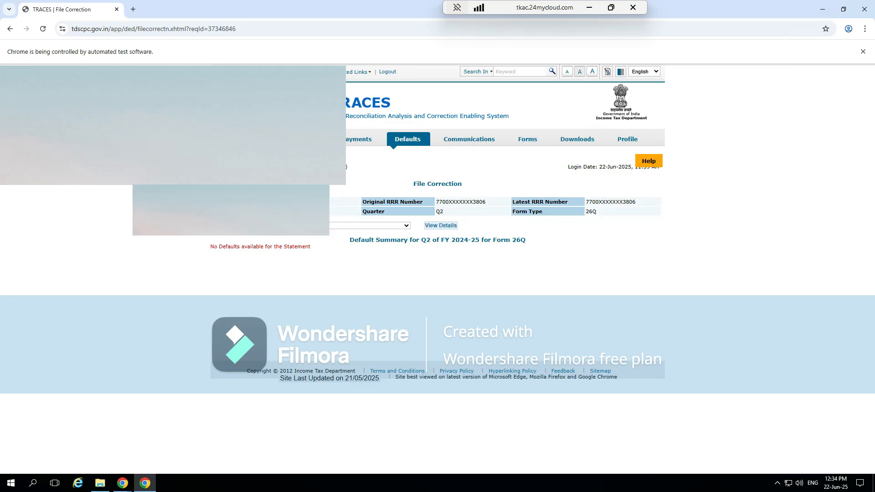
pyautogui.moveTo(359, 139)
pyautogui.moveTo(408, 141)
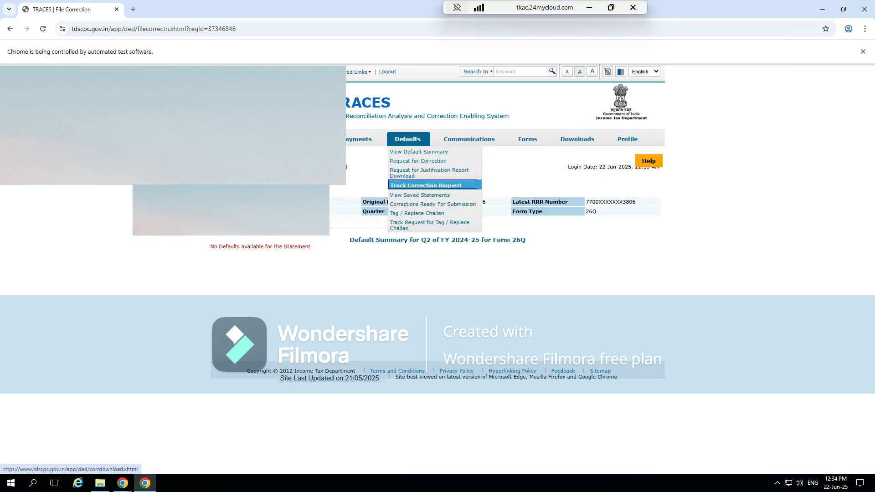
pyautogui.click(425, 185)
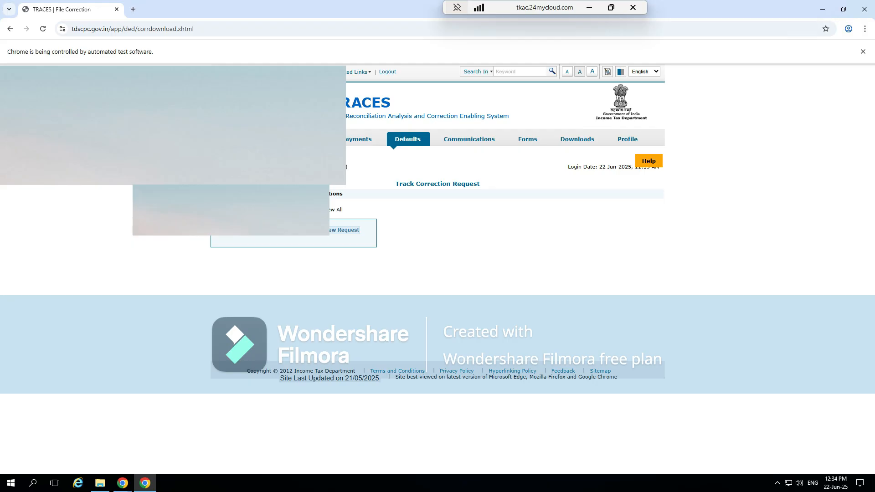
pyautogui.click(343, 230)
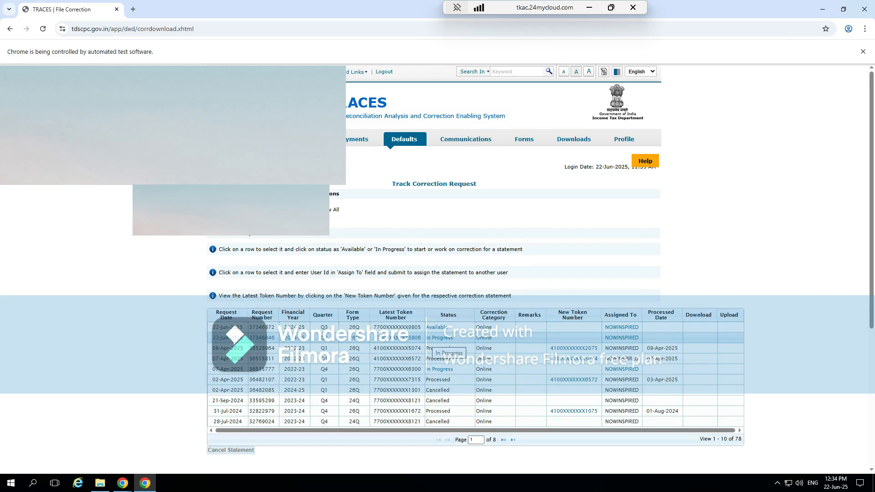
pyautogui.click(440, 338)
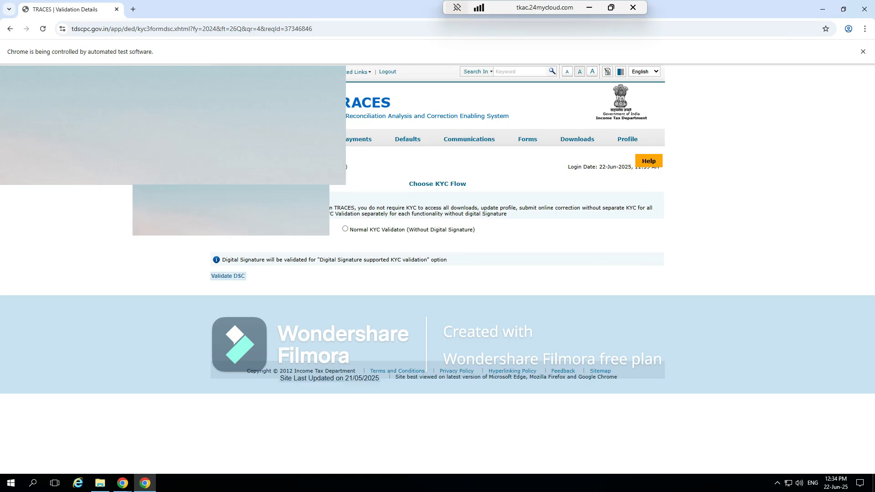
# - Switch back to the PDF guide and examine the Step 4 pages on request statuses and digital-signature KYC validation
pyautogui.hotkey('alt', 'Tab')
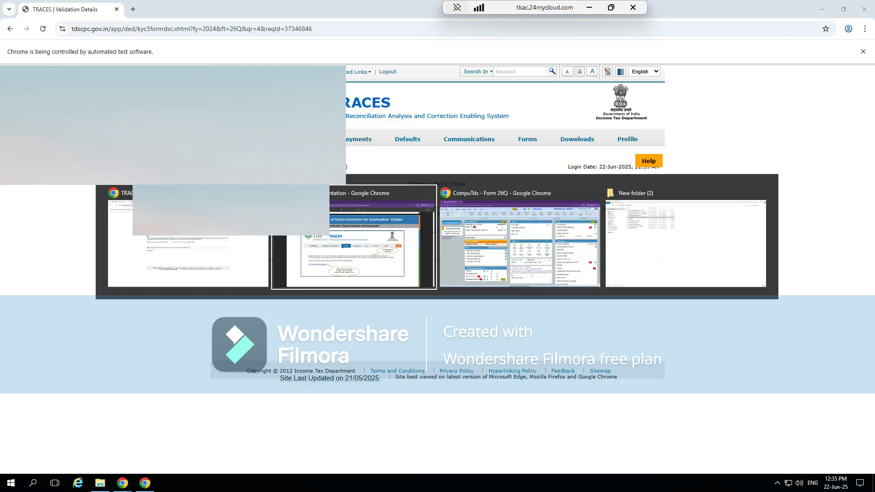
pyautogui.scroll(-5, 432, 269)
pyautogui.scroll(-12, 434, 269)
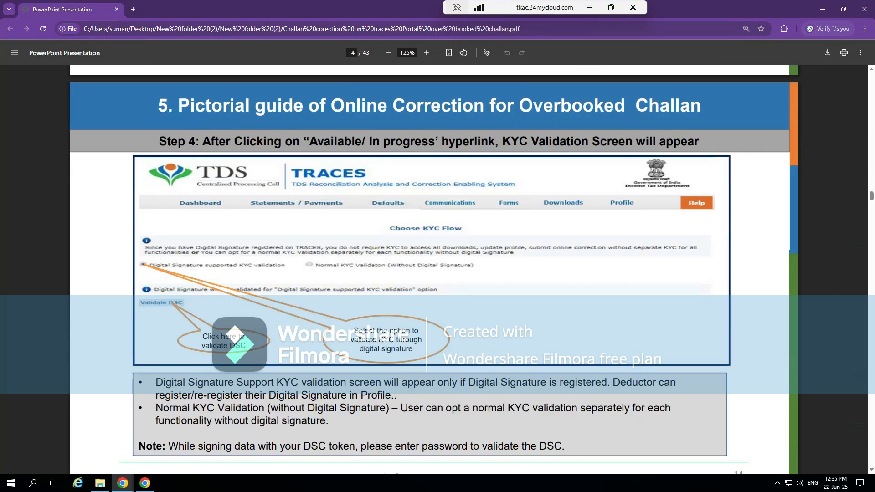
pyautogui.scroll(4, 434, 269)
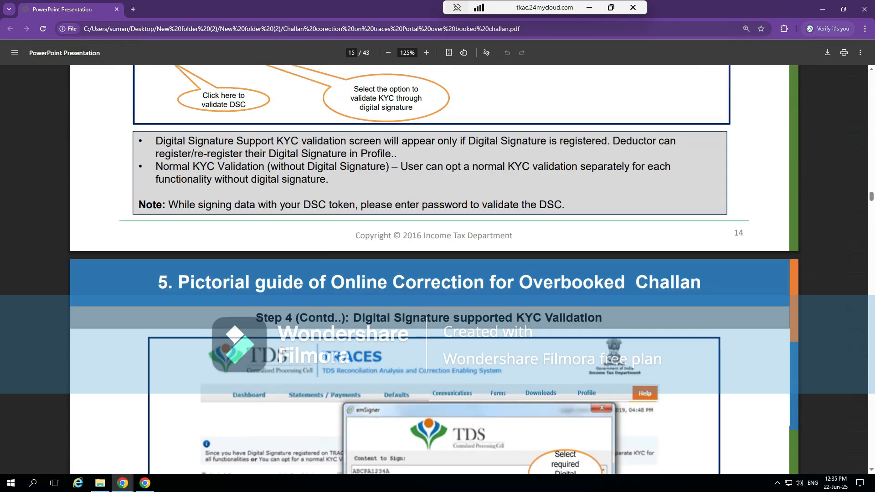
pyautogui.scroll(10, 434, 269)
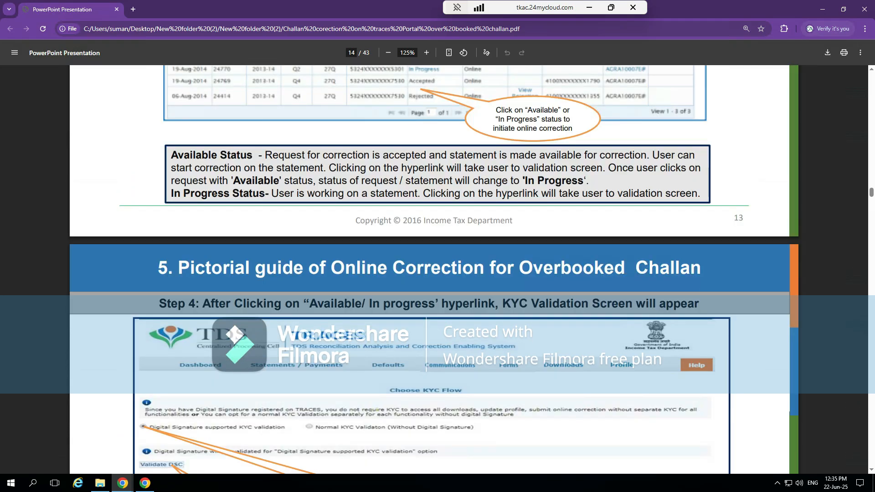
pyautogui.scroll(-4, 434, 269)
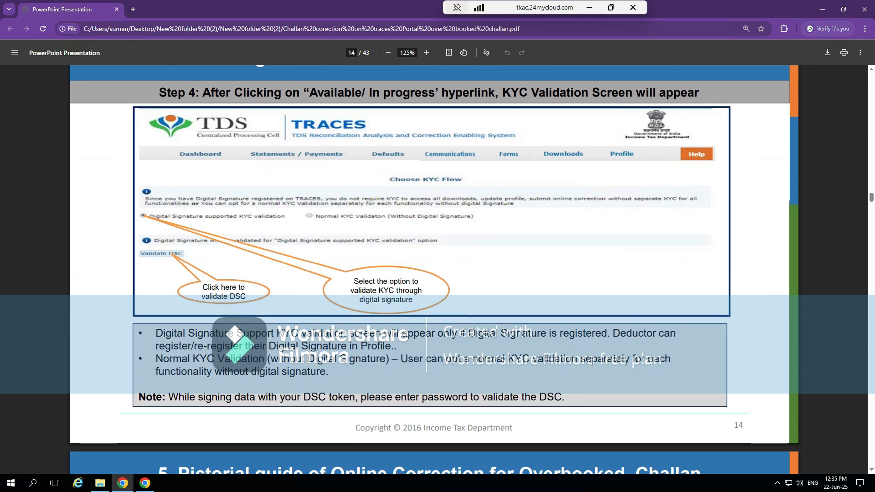
pyautogui.scroll(-8, 435, 269)
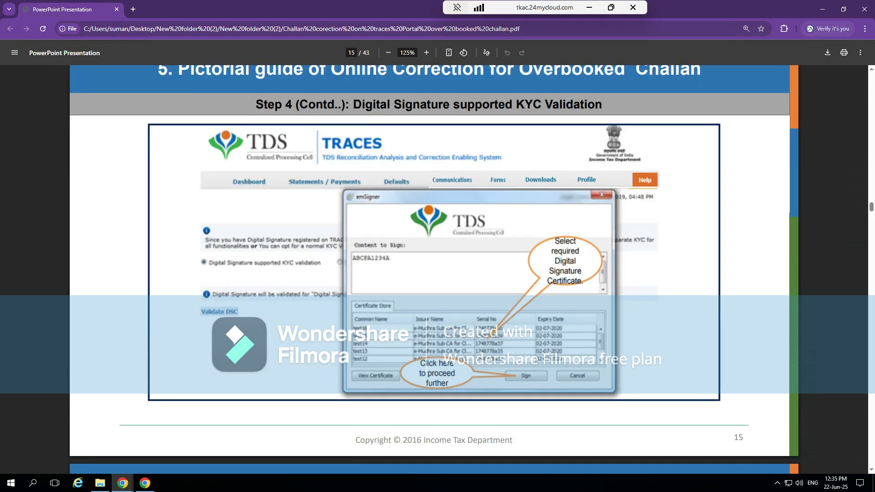
# - Examine the guide's notes for Normal KYC validation, recheck the digital-signature pages, and read the page 19 instructions on authentication code and token number
pyautogui.scroll(-10, 434, 269)
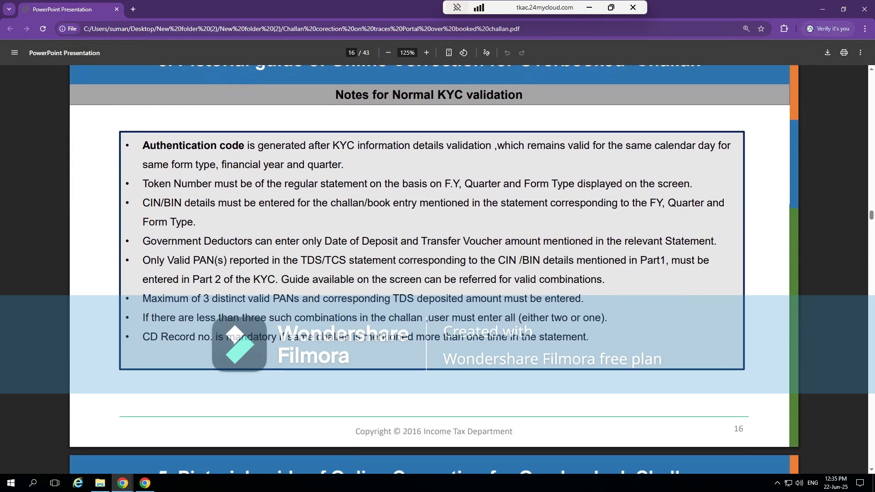
pyautogui.scroll(3, 434, 268)
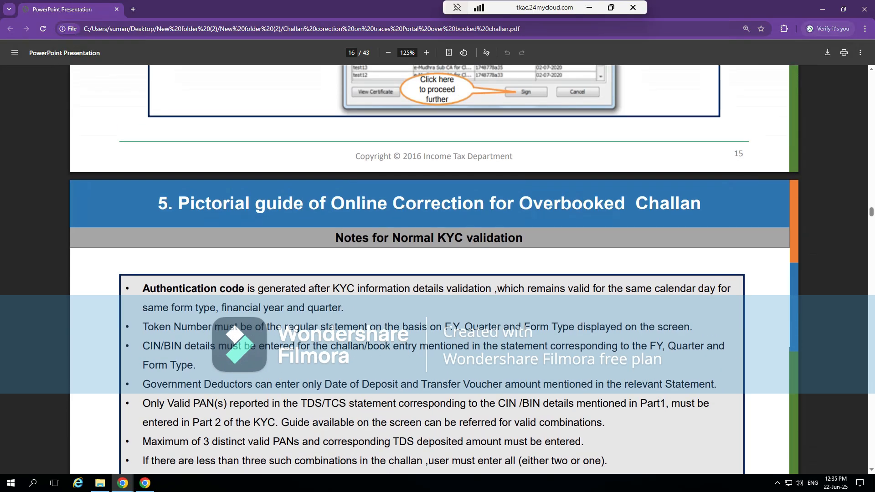
pyautogui.scroll(-1, 434, 269)
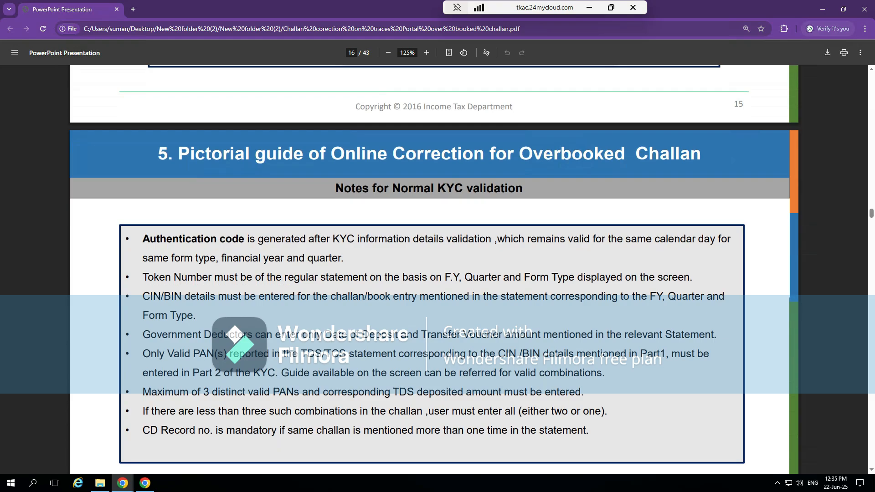
pyautogui.scroll(-4, 434, 269)
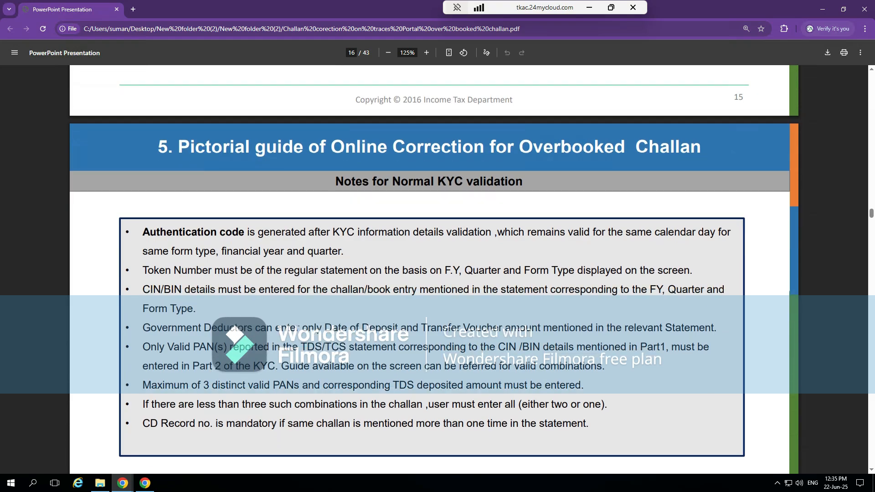
pyautogui.scroll(-2, 434, 268)
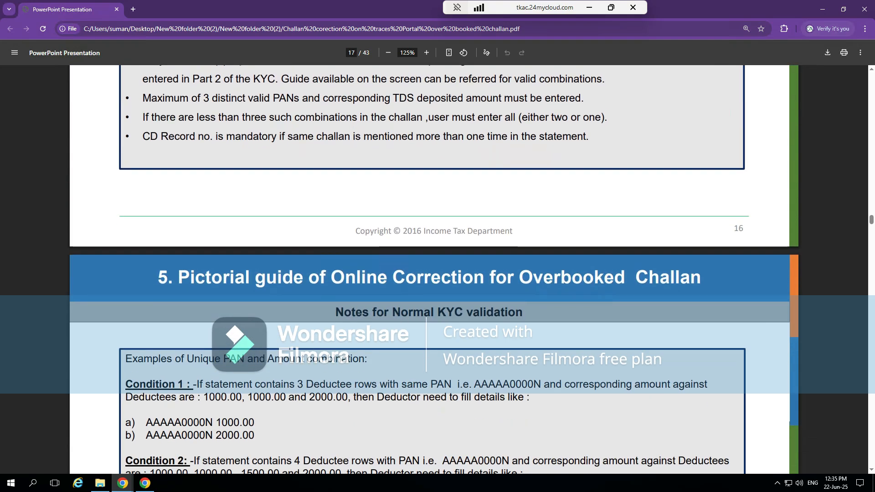
pyautogui.scroll(3, 434, 269)
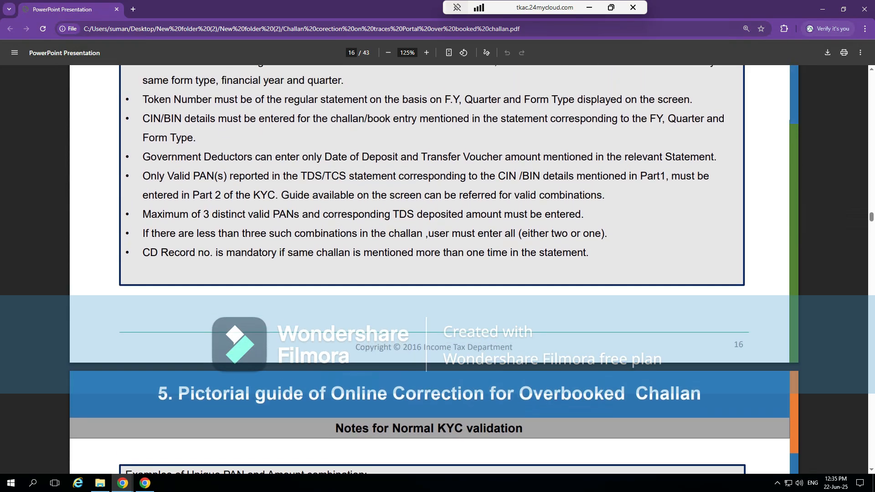
pyautogui.scroll(9, 434, 269)
pyautogui.scroll(5, 434, 269)
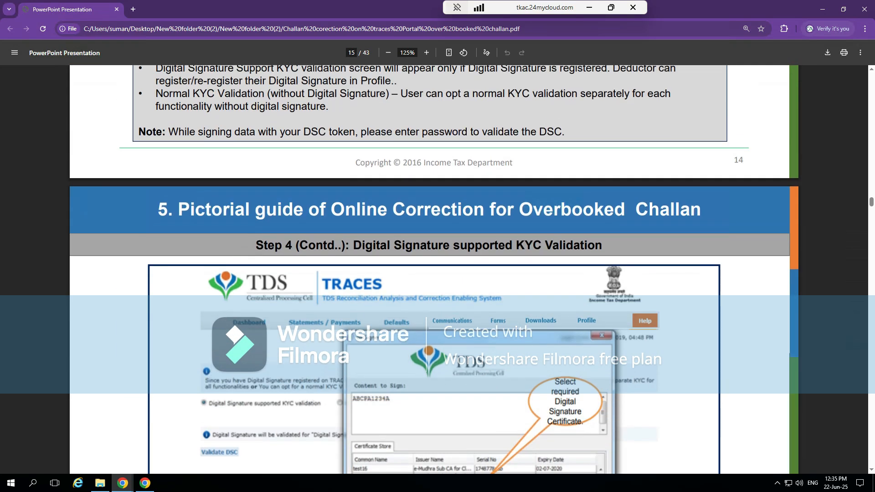
pyautogui.scroll(13, 434, 269)
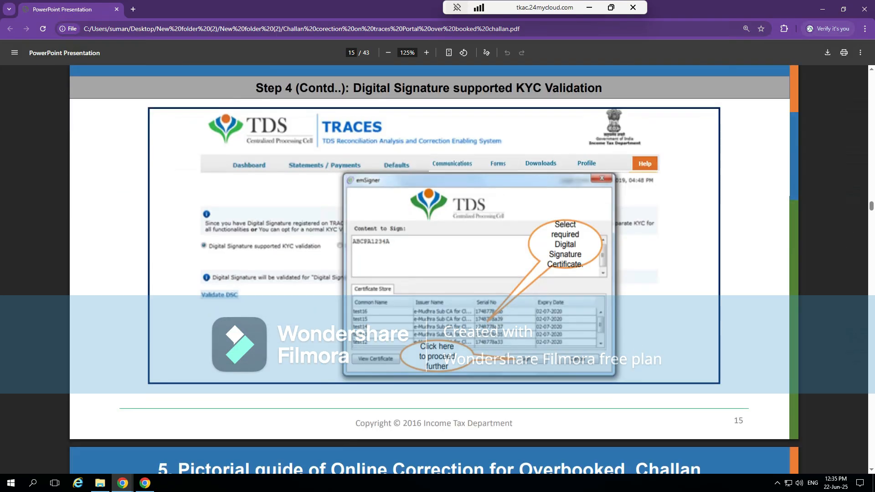
pyautogui.scroll(-5, 434, 269)
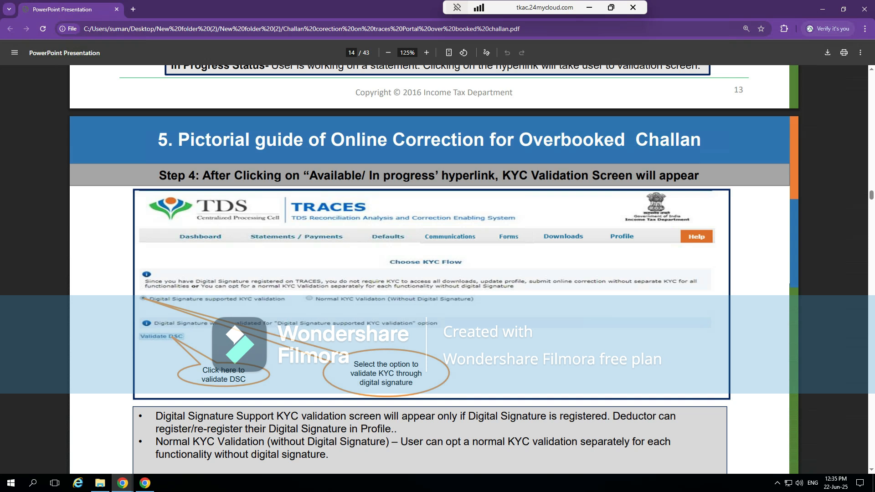
pyautogui.scroll(-20, 434, 268)
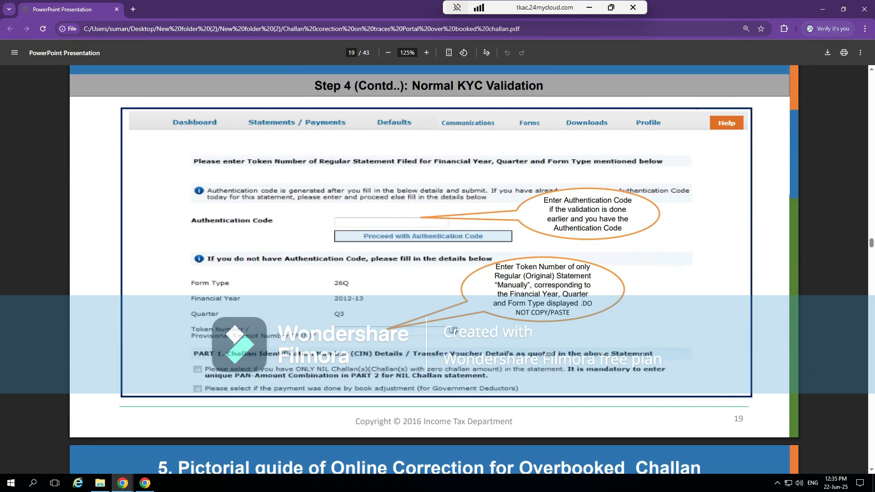
pyautogui.scroll(-1, 434, 269)
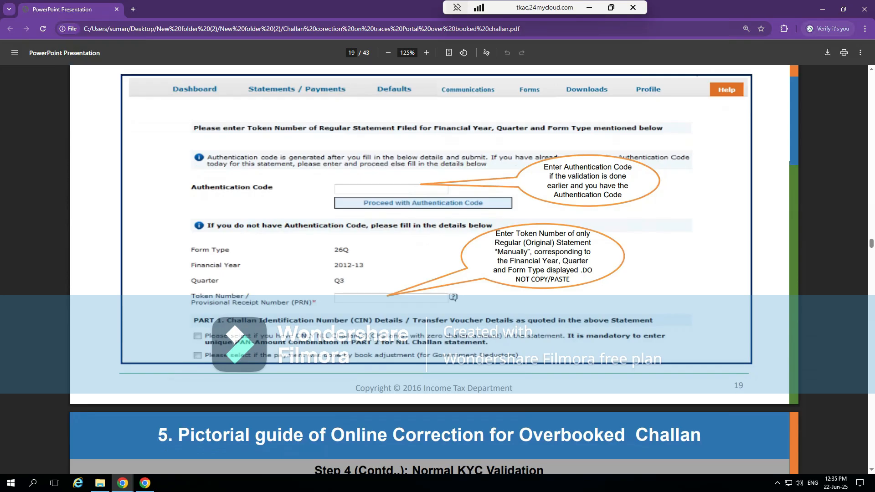
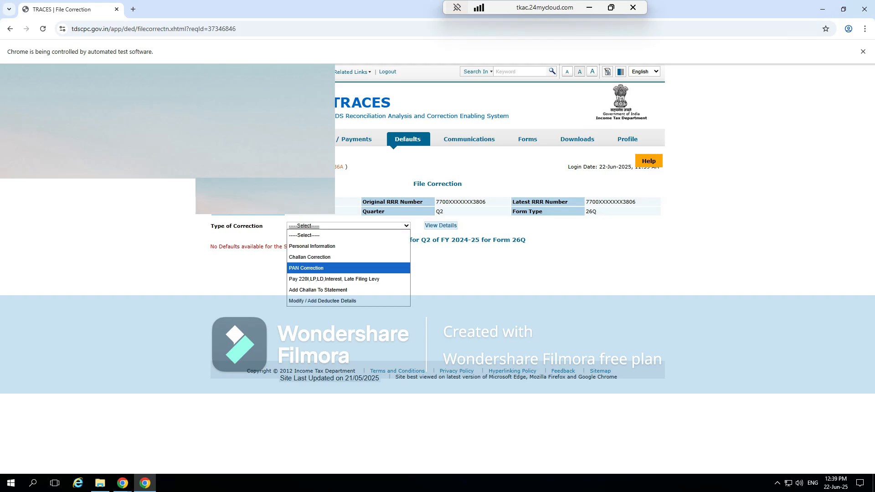
# - Set the type of correction for the Form 26Q statement to Add Challan To Statement
pyautogui.click(324, 257)
pyautogui.click(348, 226)
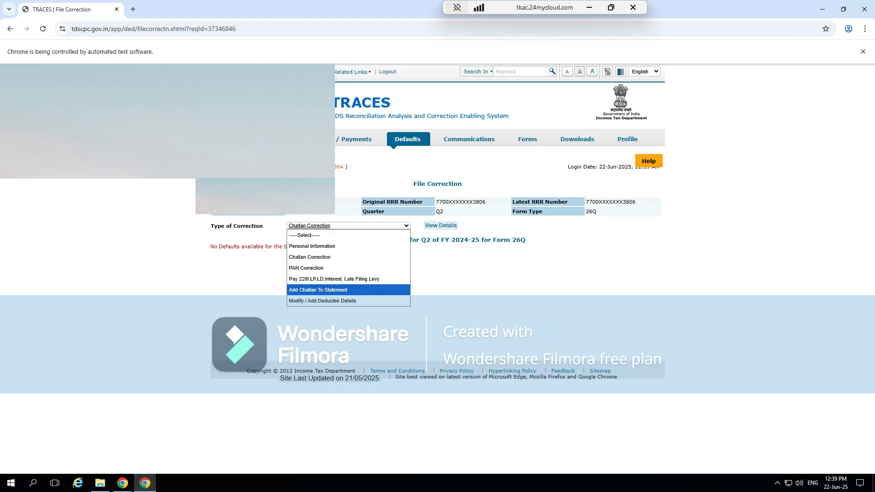
pyautogui.press('Return')
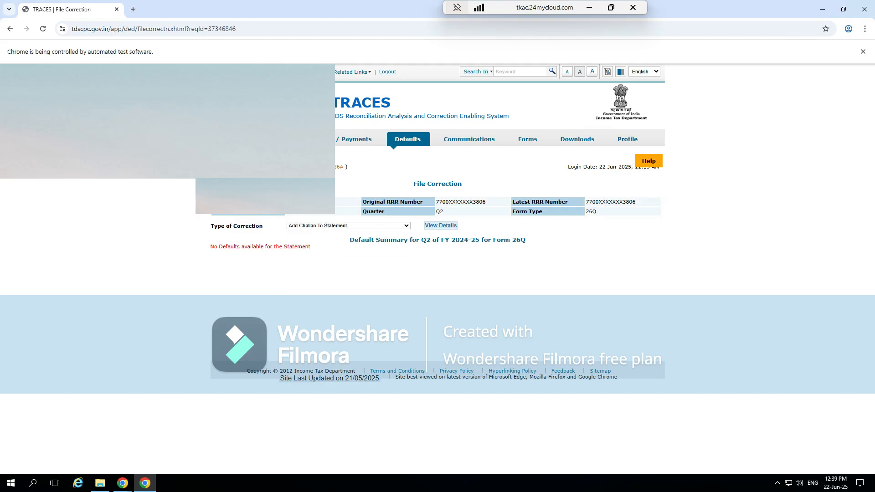
# - Load the statement's challan details, start adding a challan under Minor Head Code-200/400, and list the available challans for financial year 2023-24
pyautogui.click(441, 225)
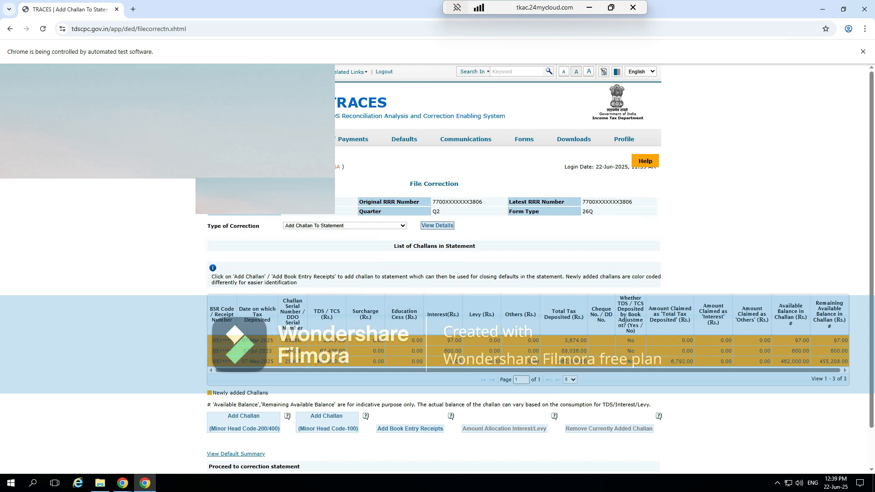
pyautogui.scroll(-1, 438, 269)
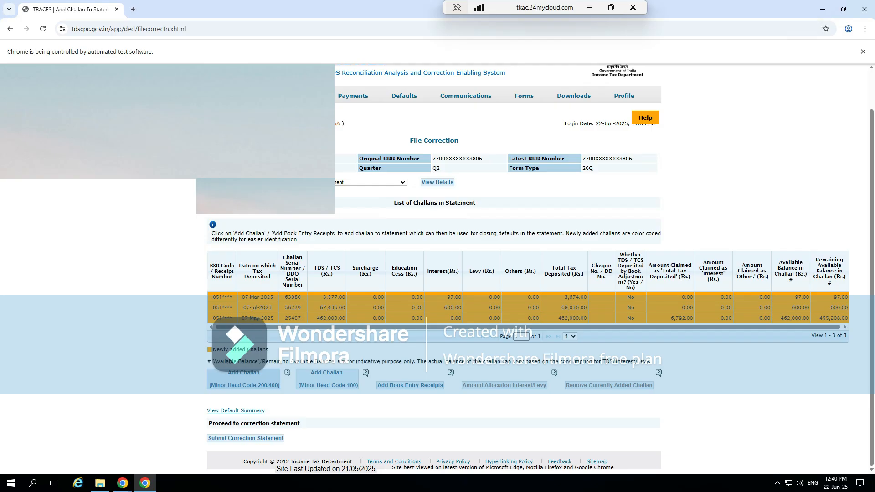
pyautogui.click(243, 379)
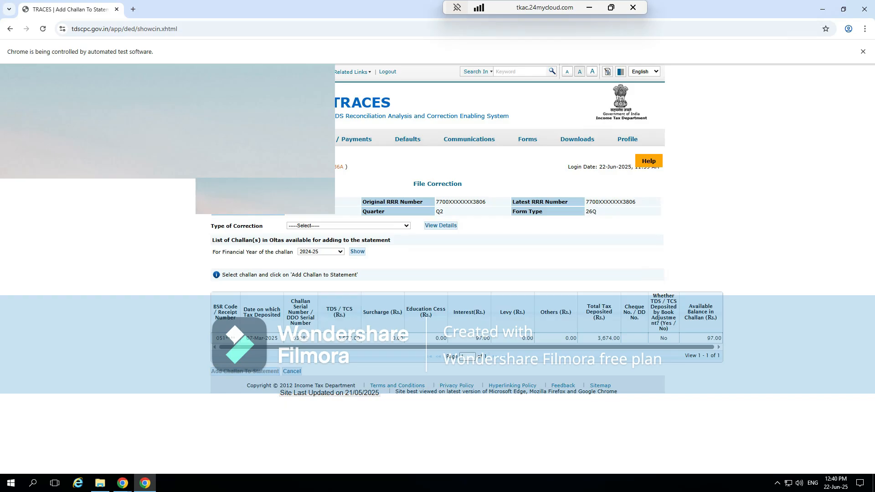
pyautogui.click(322, 252)
pyautogui.click(310, 272)
pyautogui.click(358, 251)
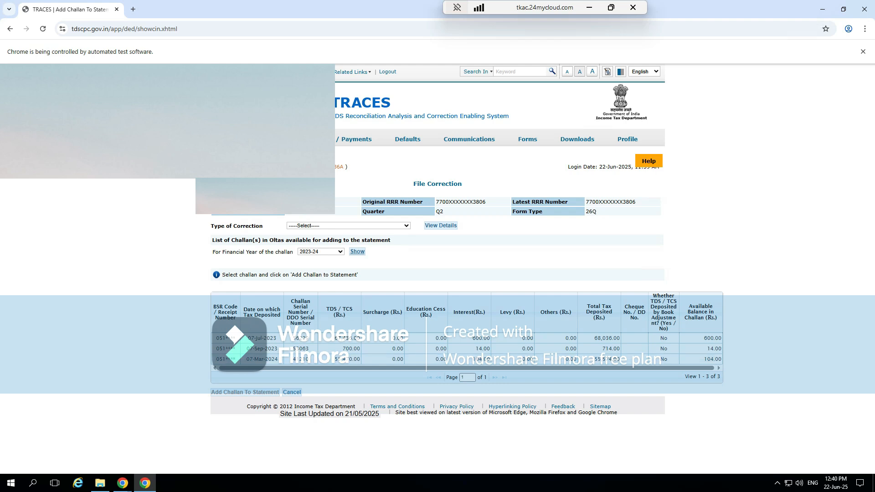
# - Add the challan deposited on 07-Jul-2023 to the statement and save it with its prefilled details
pyautogui.click(466, 348)
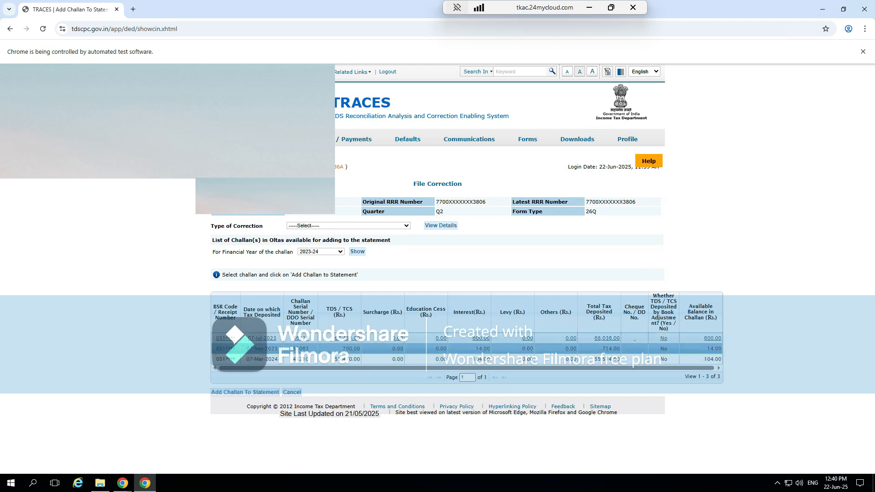
pyautogui.click(466, 339)
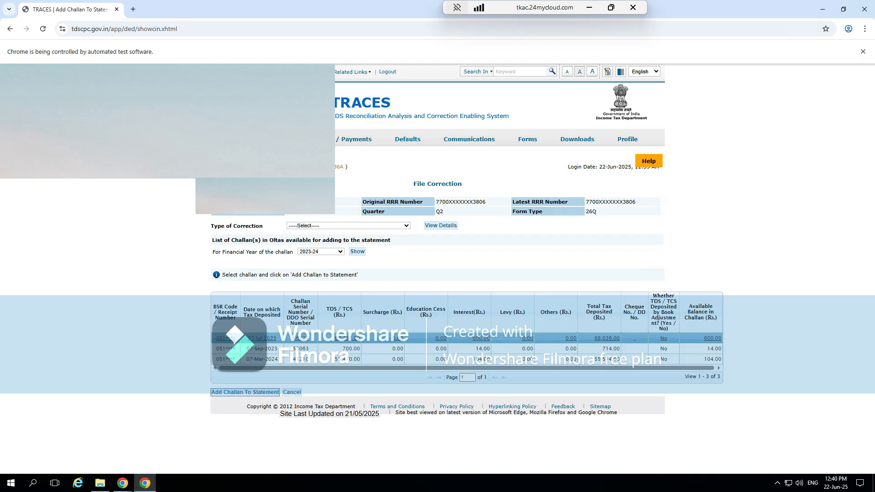
pyautogui.click(245, 392)
pyautogui.scroll(-5, 422, 292)
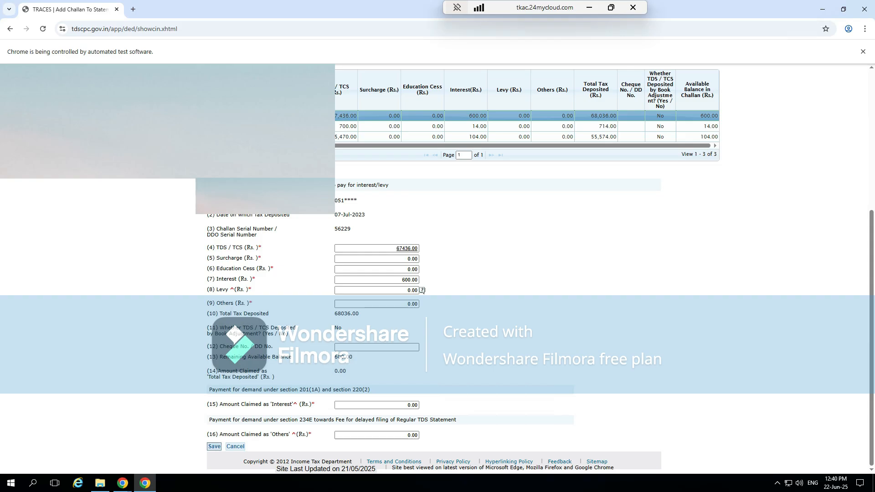
pyautogui.click(214, 446)
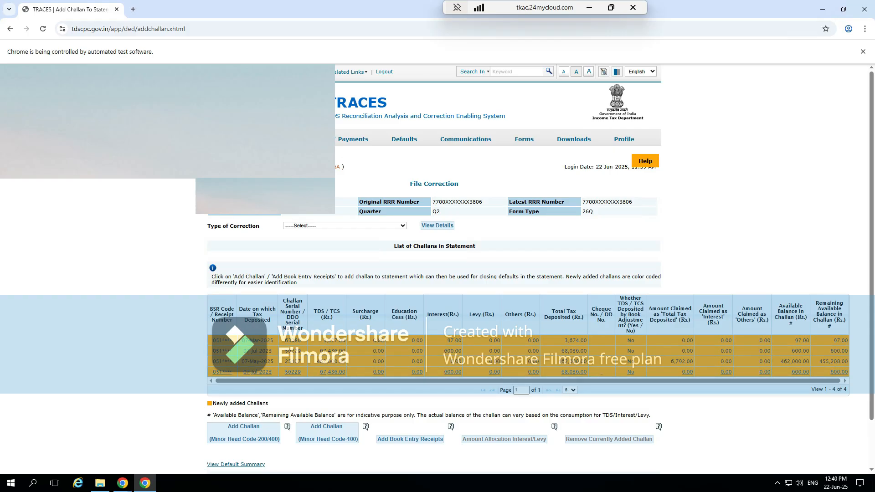
# - Set the type of correction to Challan Correction and load the matched challans of the statement
pyautogui.scroll(-1, 437, 273)
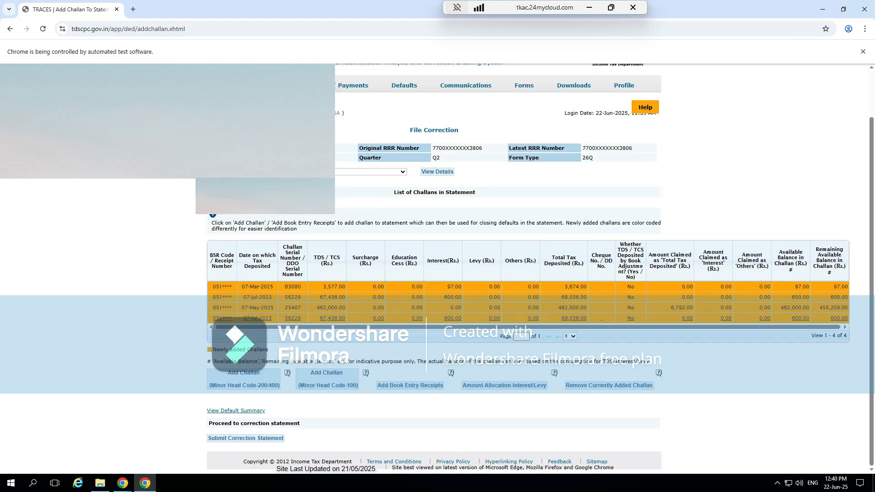
pyautogui.scroll(2, 404, 327)
pyautogui.scroll(-2, 405, 314)
pyautogui.click(373, 172)
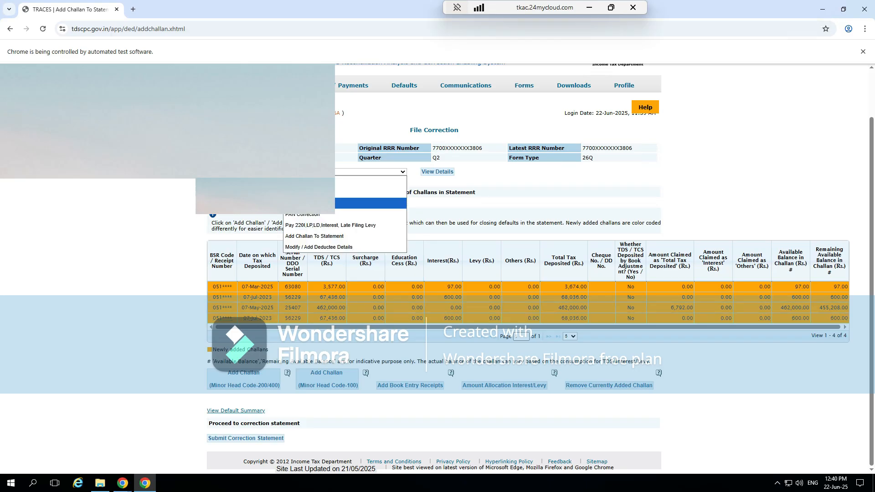
pyautogui.click(345, 203)
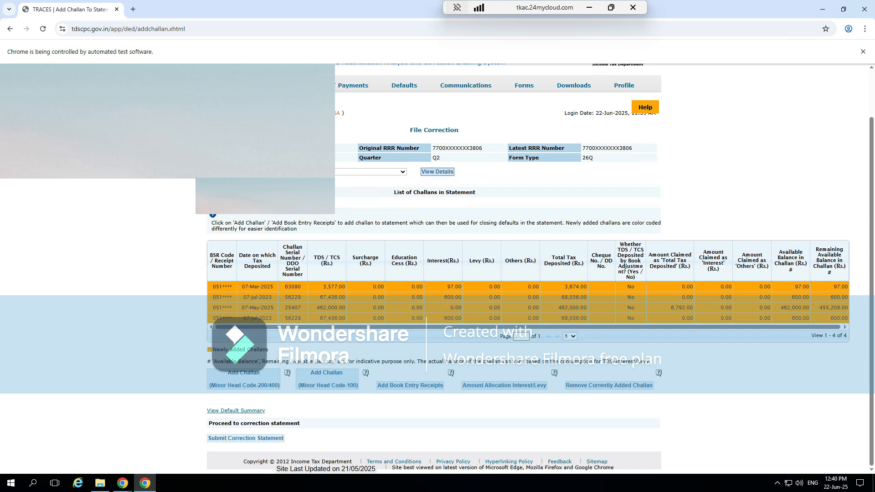
pyautogui.click(437, 172)
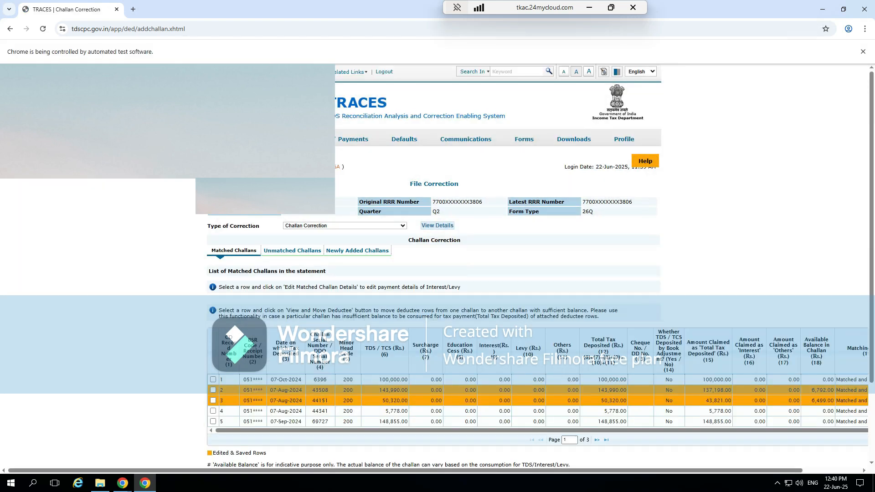
# - Select matched challan record 5 dated 07-Sep-2024 and display the deductee rows attached to it with View and Move Deductee
pyautogui.scroll(-2, 445, 378)
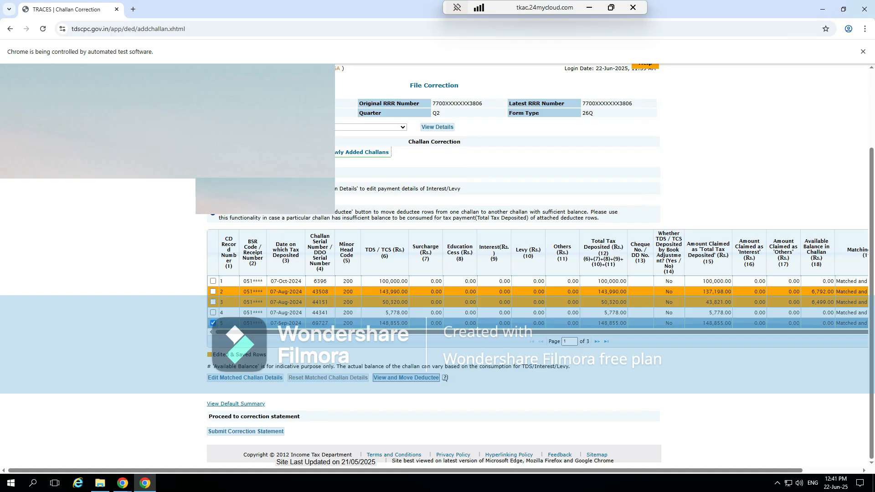
pyautogui.click(406, 378)
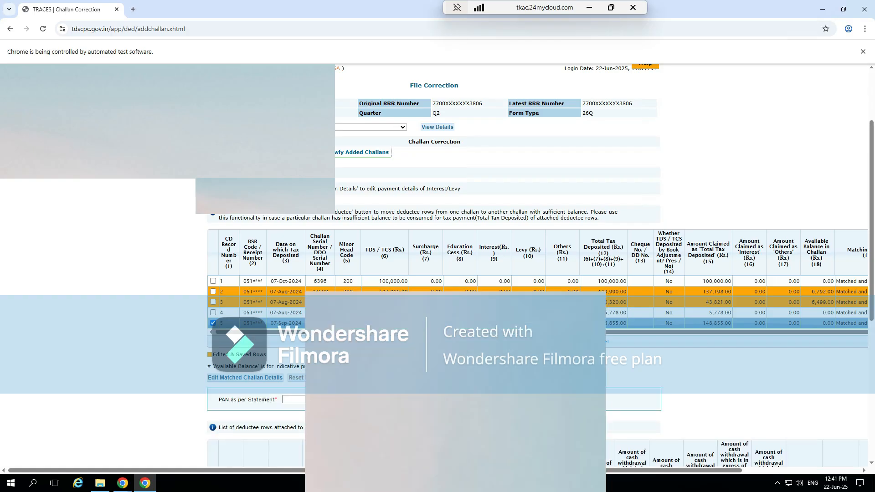
pyautogui.scroll(-6, 433, 337)
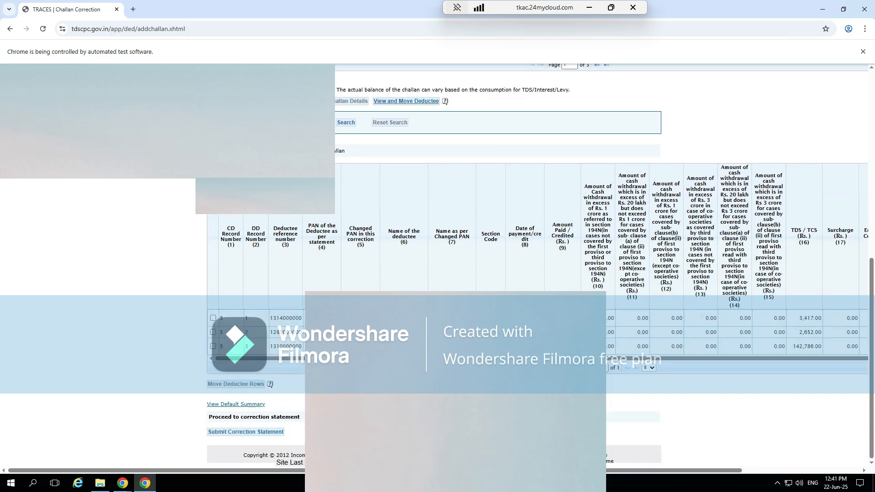
pyautogui.scroll(5, 537, 264)
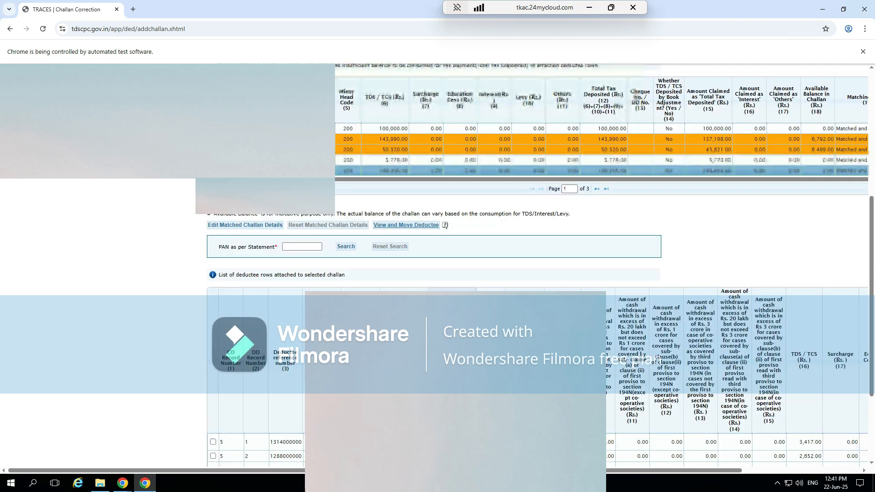
pyautogui.scroll(-4, 485, 192)
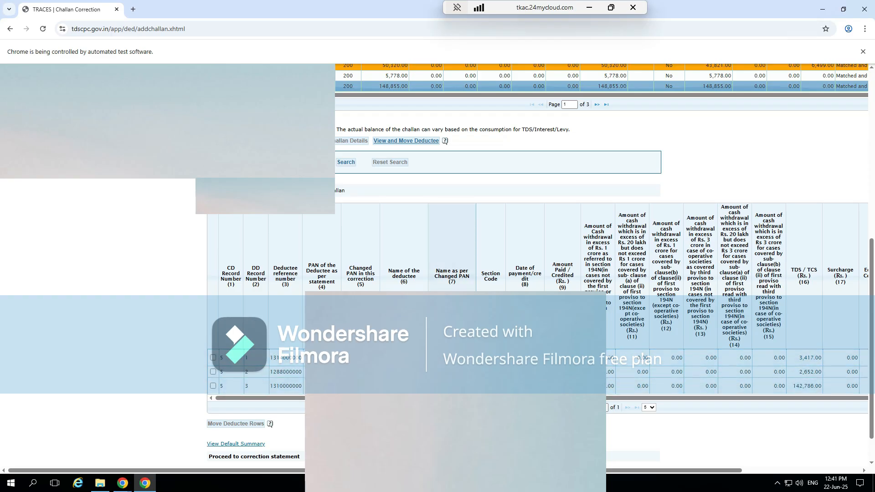
# - Move the first two deductee rows of challan record 5 to the added challan dated 07-May-2025, saving and confirming the move
pyautogui.click(213, 357)
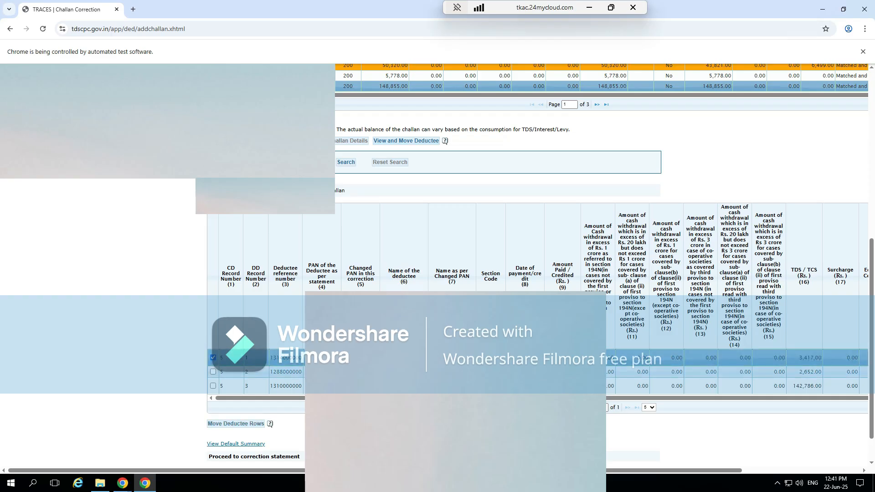
pyautogui.click(212, 372)
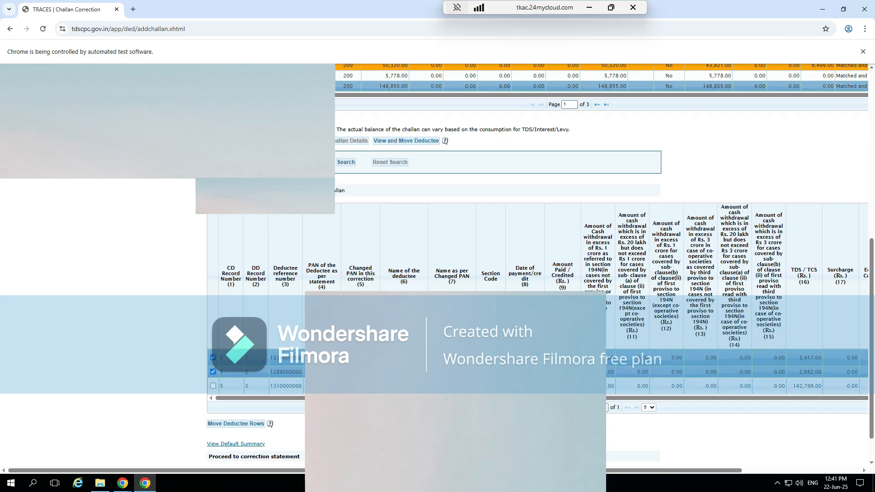
pyautogui.click(268, 423)
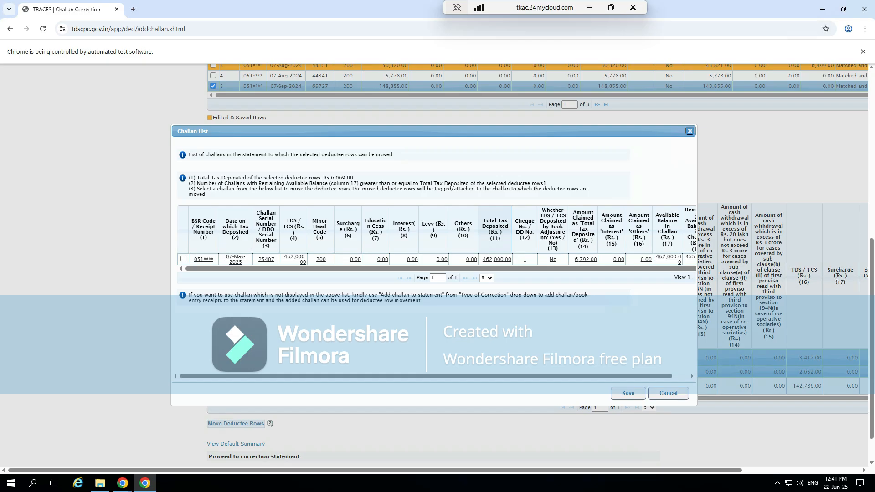
pyautogui.scroll(1, 501, 230)
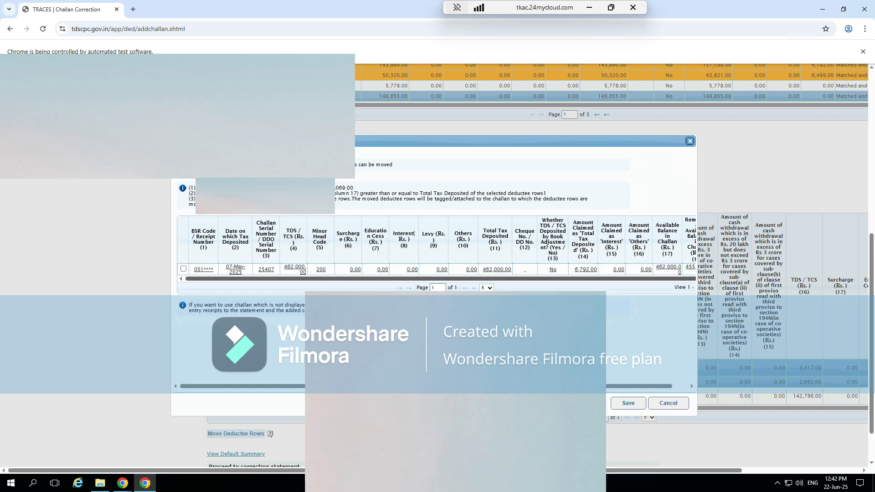
pyautogui.click(183, 269)
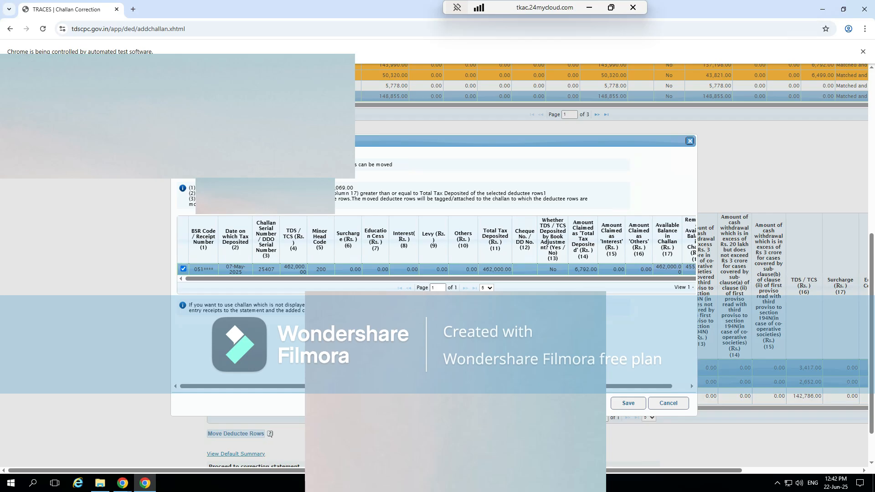
pyautogui.click(628, 403)
pyautogui.click(551, 288)
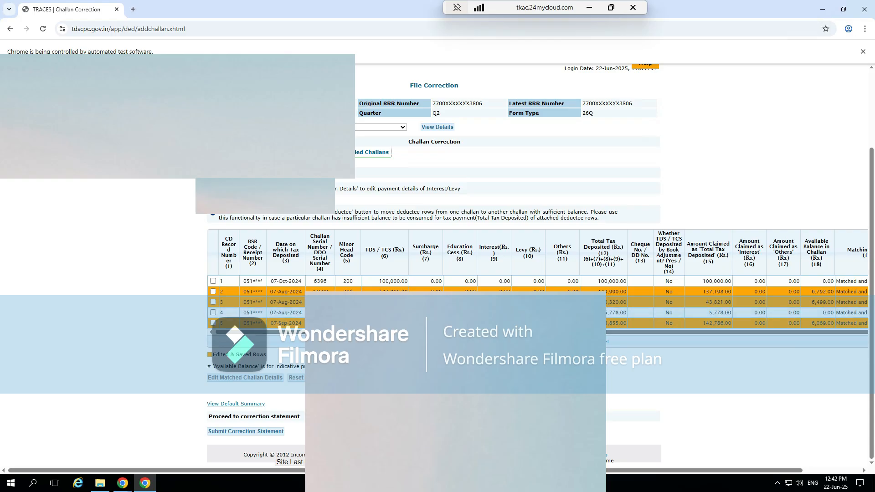
# - Review the deductee rows still attached to challan record 5 and browse to the last page of matched challans
pyautogui.click(213, 323)
pyautogui.scroll(-5, 433, 265)
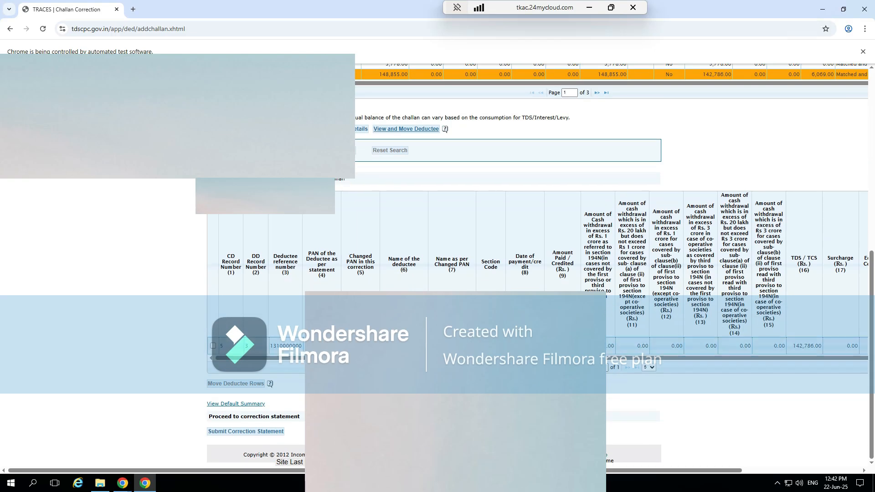
pyautogui.scroll(5, 537, 266)
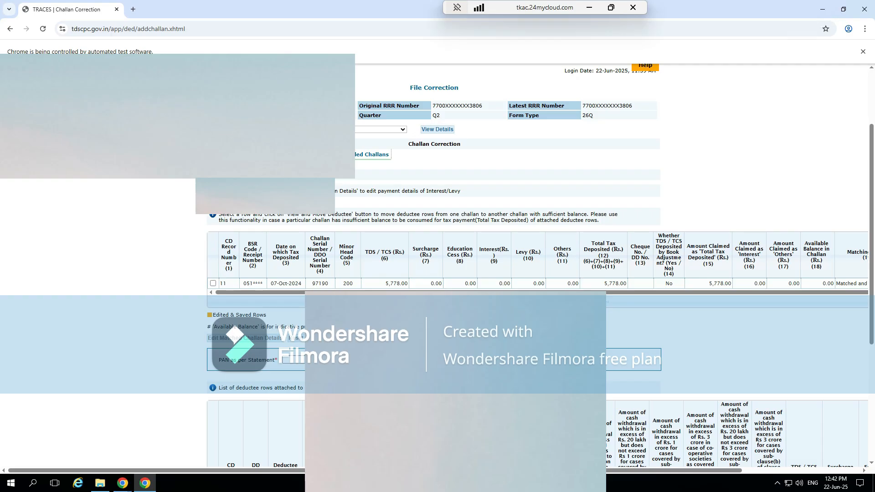
# - Open the unmatched challans list, followed by the newly added challans list of the correction
pyautogui.scroll(2, 434, 266)
pyautogui.click(293, 245)
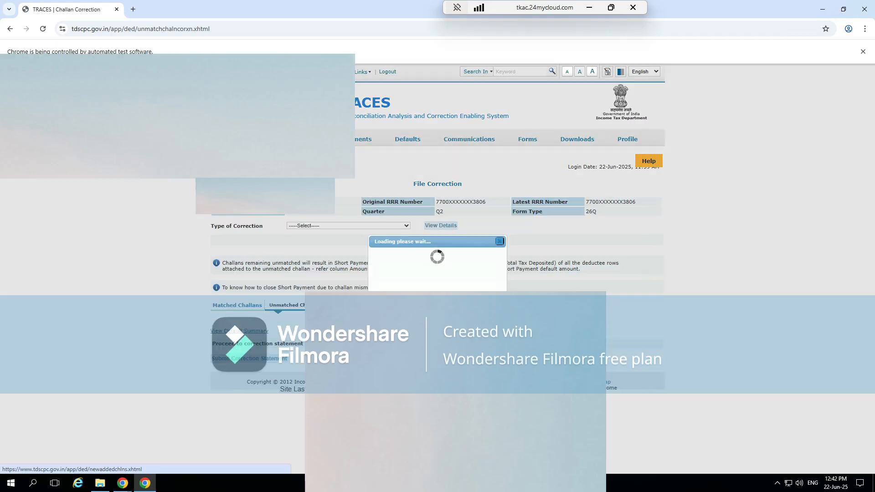
pyautogui.click(360, 257)
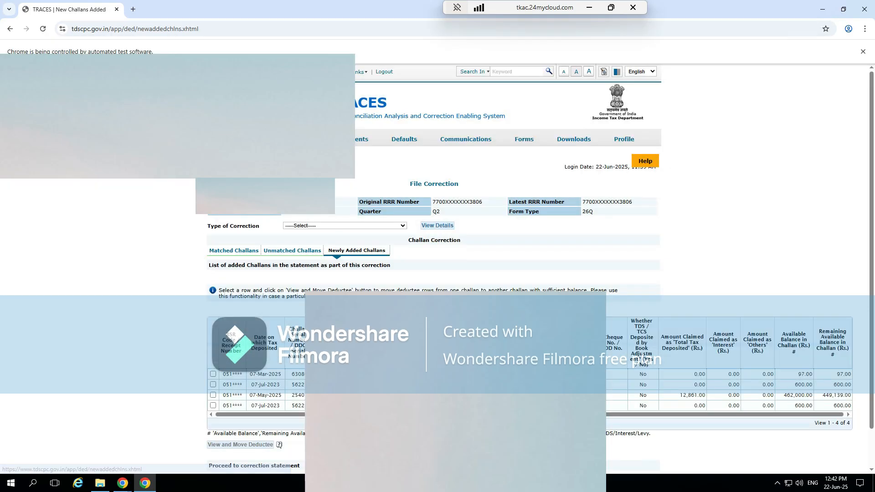
# - Select the newly added challan dated 07-May-2025, display its attached deductee rows, and mark the first row
pyautogui.scroll(-1, 456, 355)
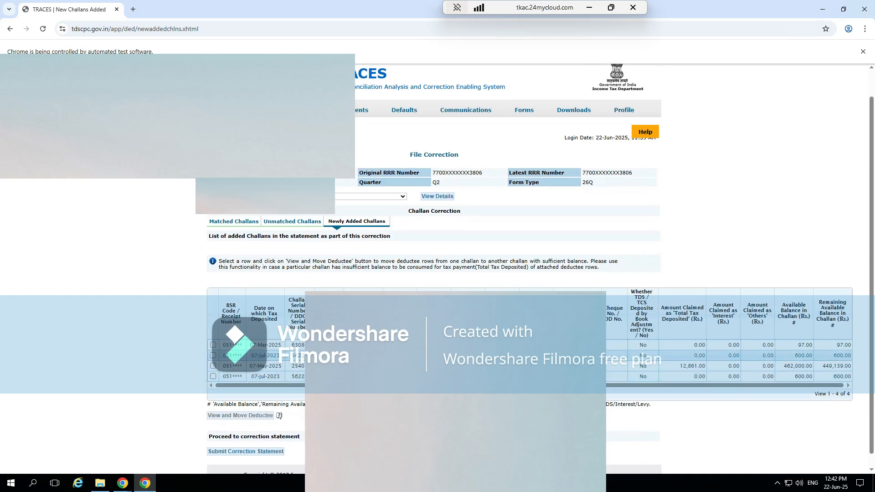
pyautogui.click(212, 365)
pyautogui.scroll(-1, 456, 319)
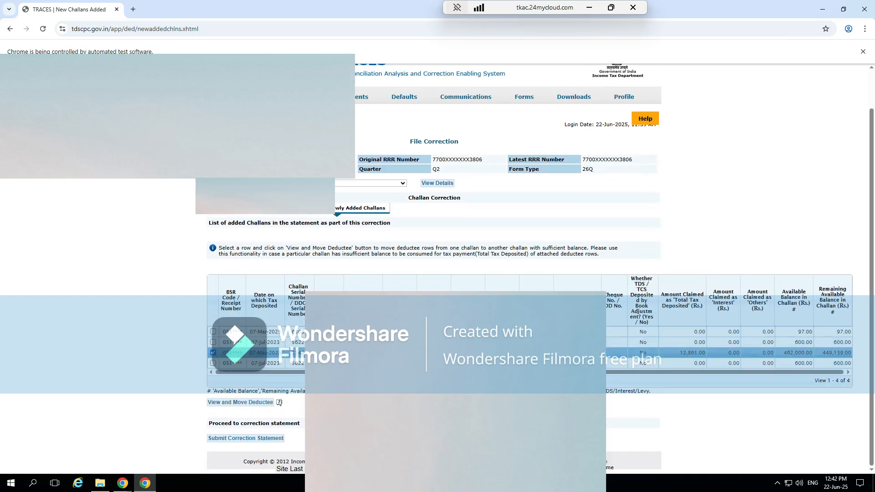
pyautogui.click(240, 402)
pyautogui.scroll(-6, 278, 402)
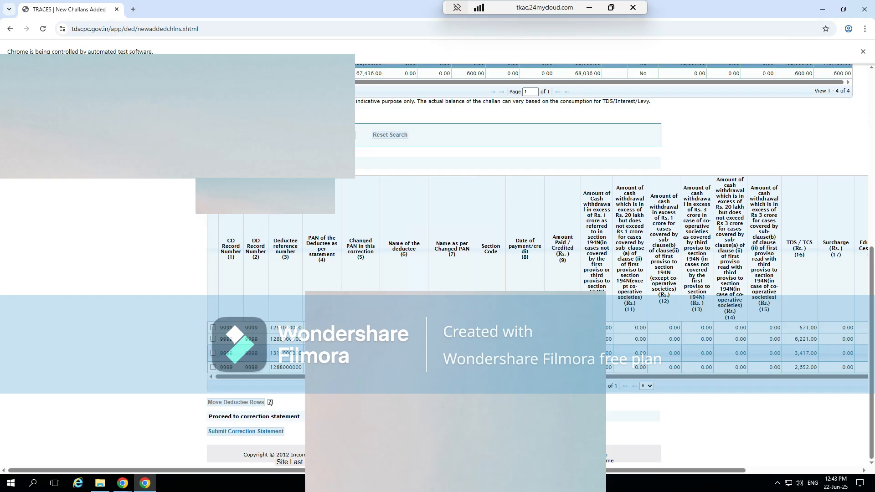
pyautogui.click(212, 327)
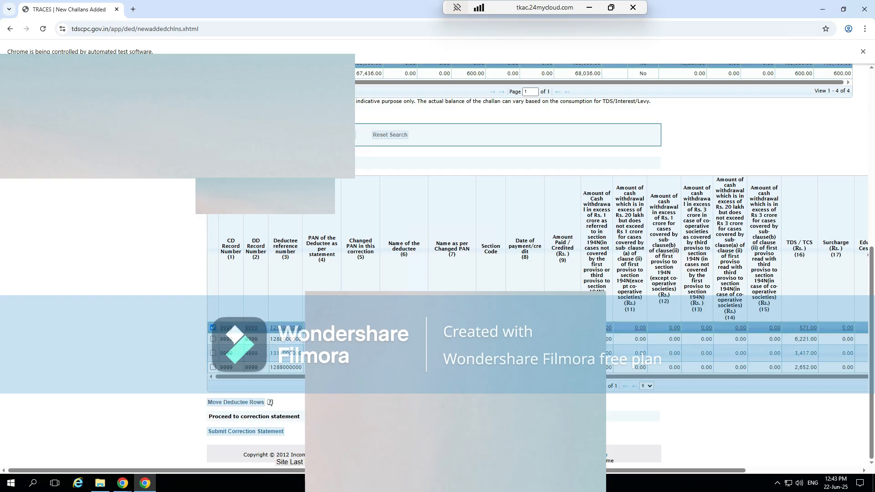
pyautogui.scroll(8, 438, 265)
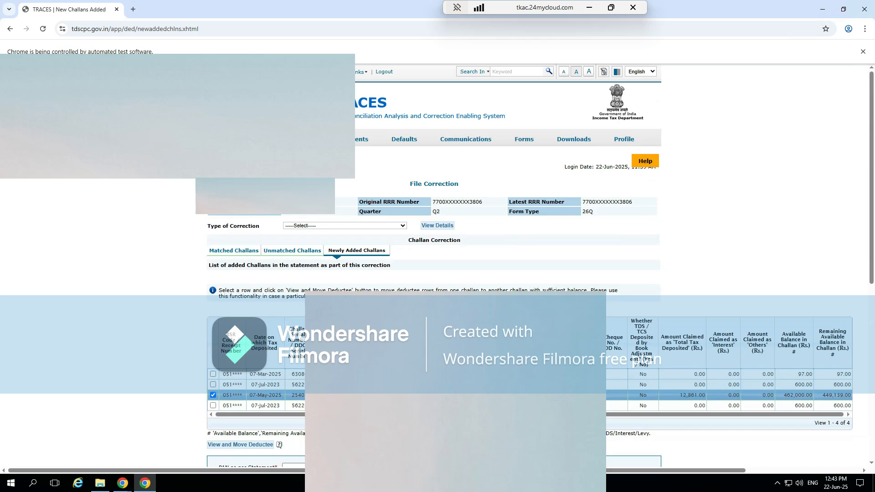
# - Switch to the PDF guide on online correction for overbooked challans
pyautogui.hotkey('alt', 'Tab')
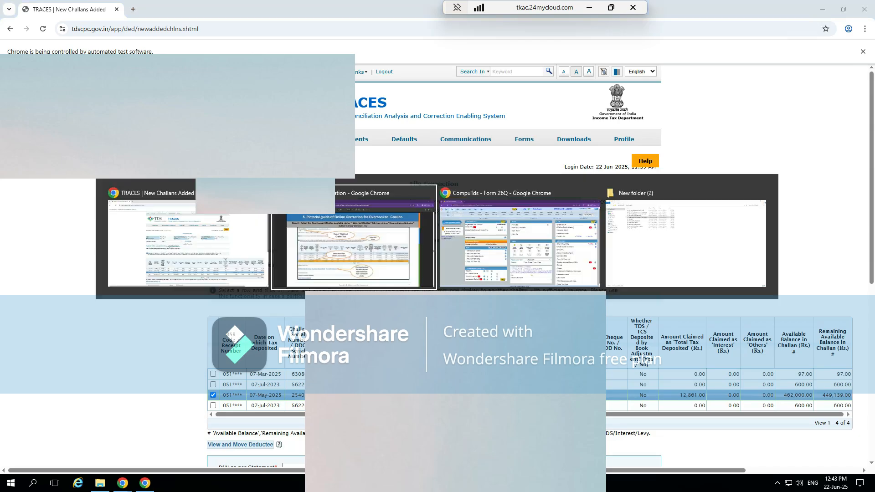